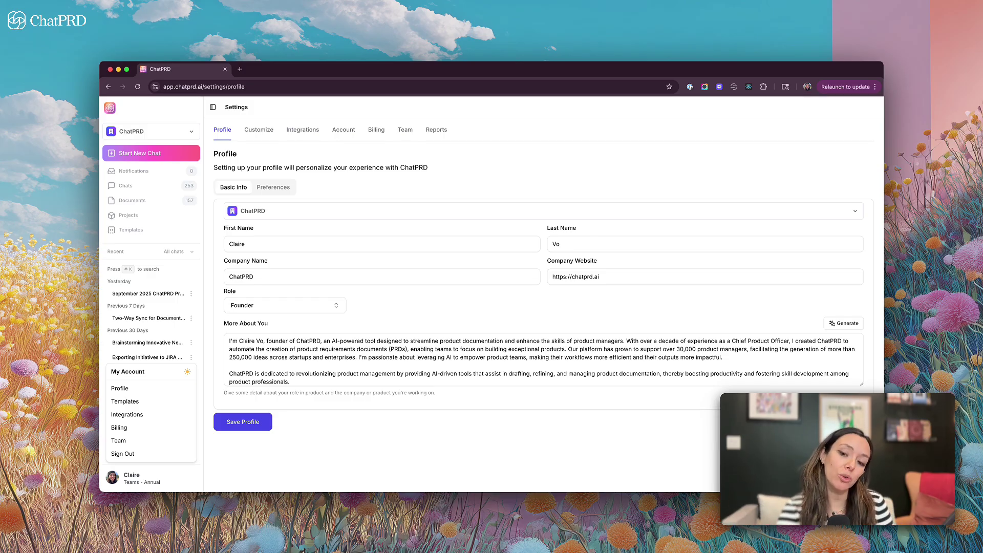
# Step: View the profile preferences: English (US), Technology industry, Professional style, Strict feedback toughness
pyautogui.click(273, 187)
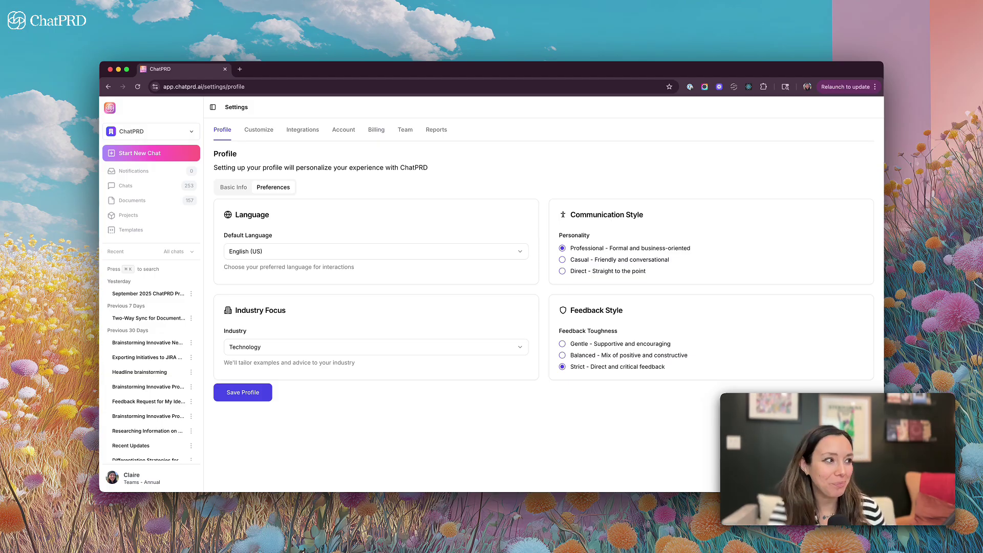
# Step: Browse the Customize template library's ChatPRD, shared and Community templates, then return to the top
pyautogui.click(130, 230)
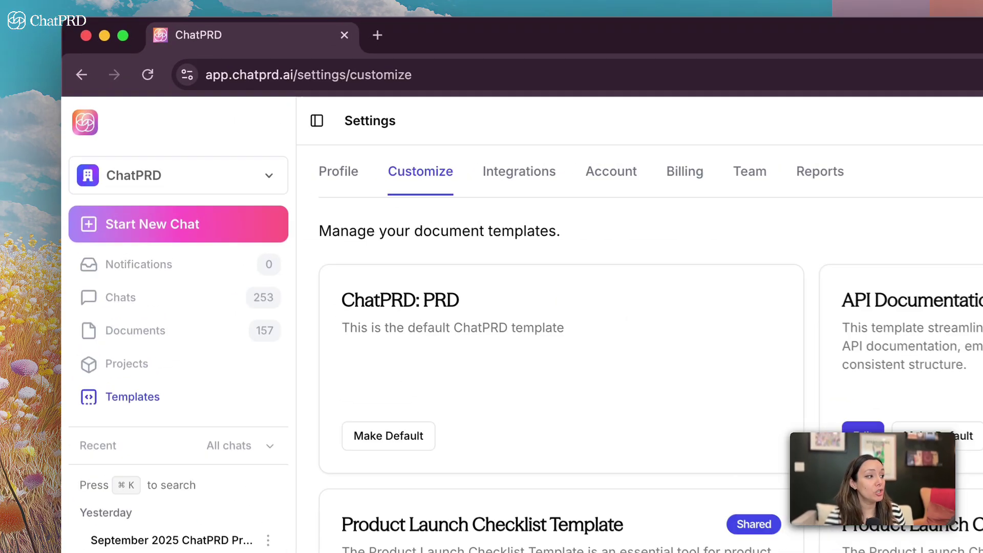
pyautogui.moveTo(224, 187); pyautogui.dragTo(277, 188)
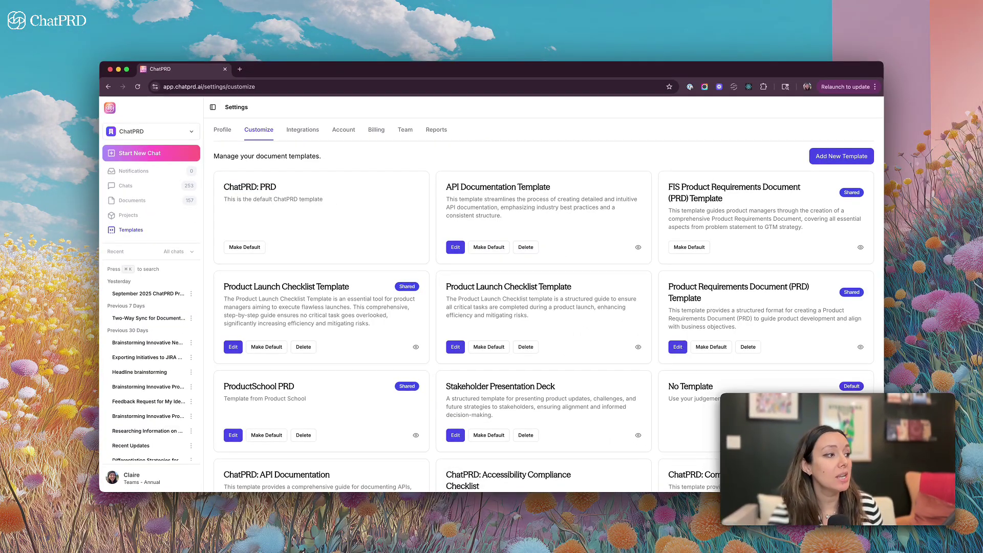
pyautogui.scroll(-7, 543, 307)
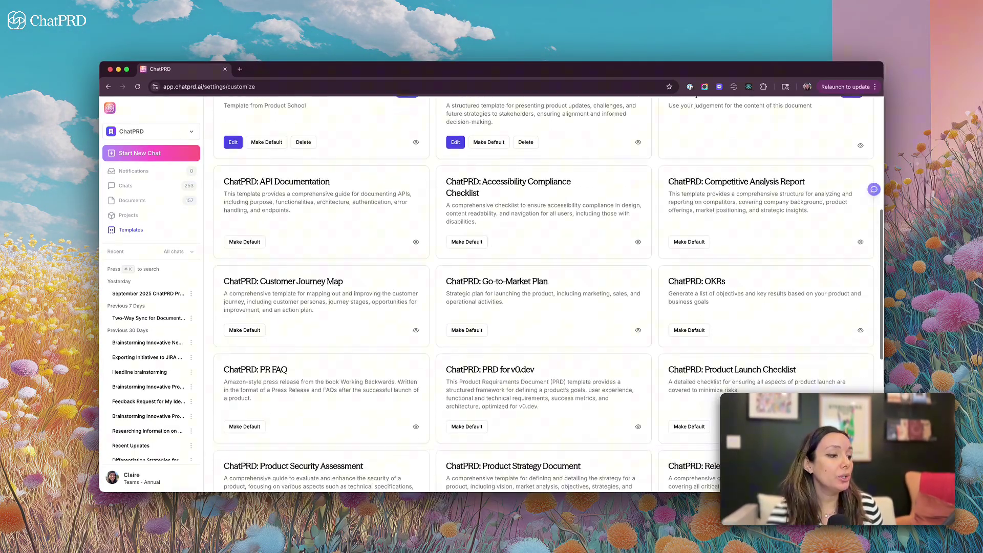
pyautogui.scroll(-3, 542, 308)
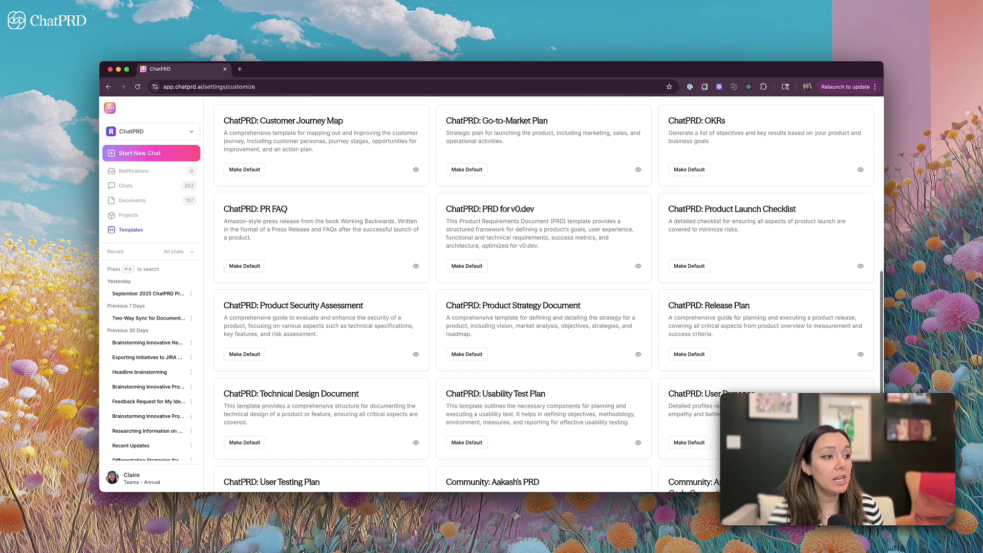
pyautogui.scroll(-3, 543, 297)
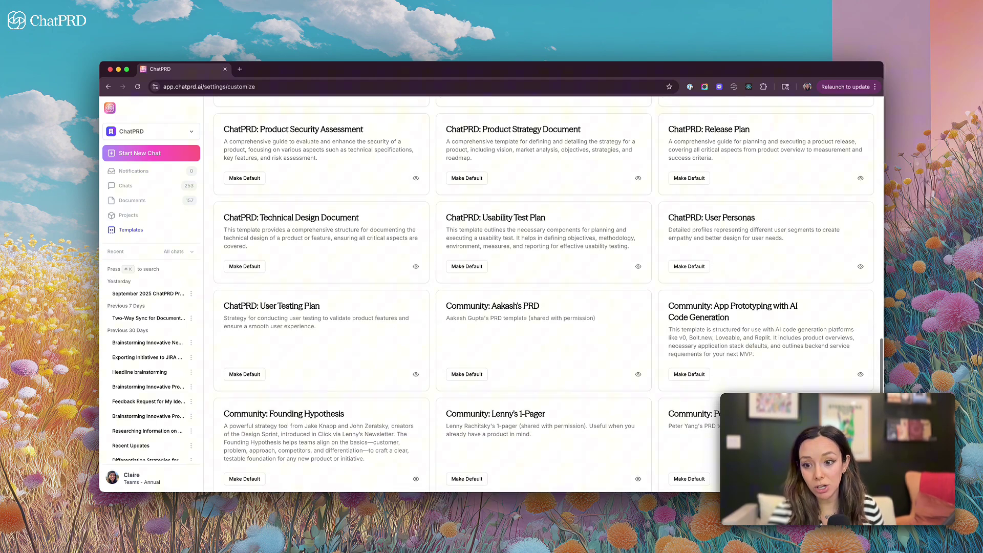
pyautogui.scroll(13, 543, 297)
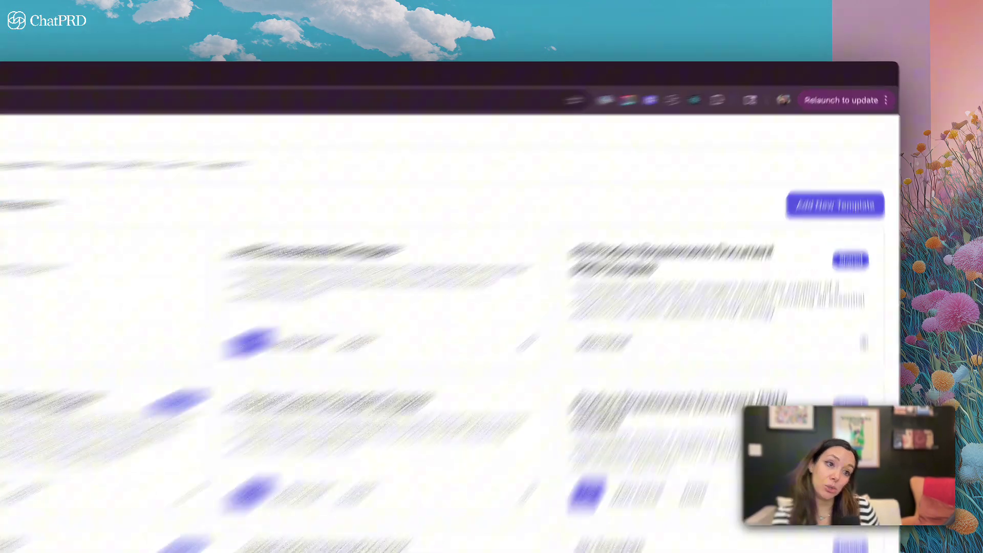
pyautogui.click(841, 156)
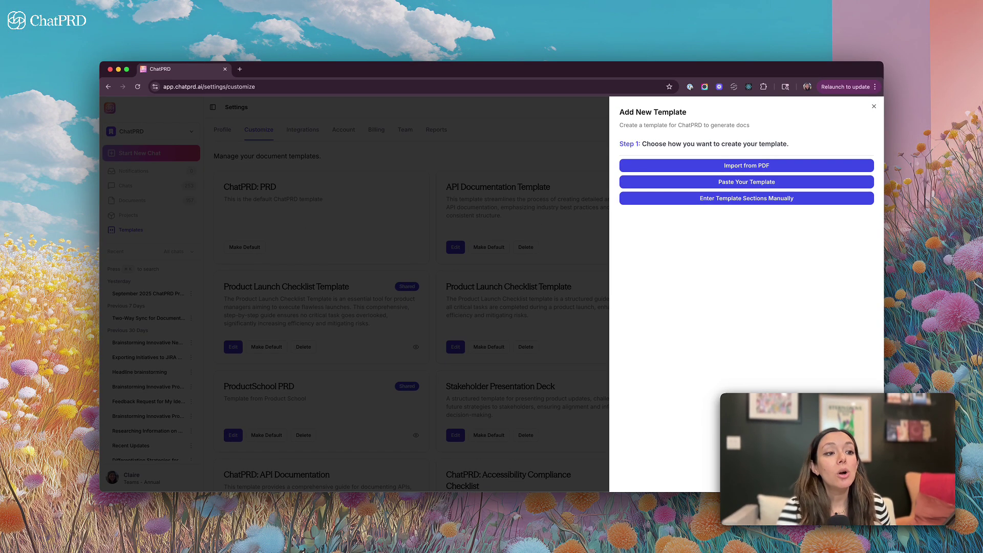
pyautogui.click(612, 371)
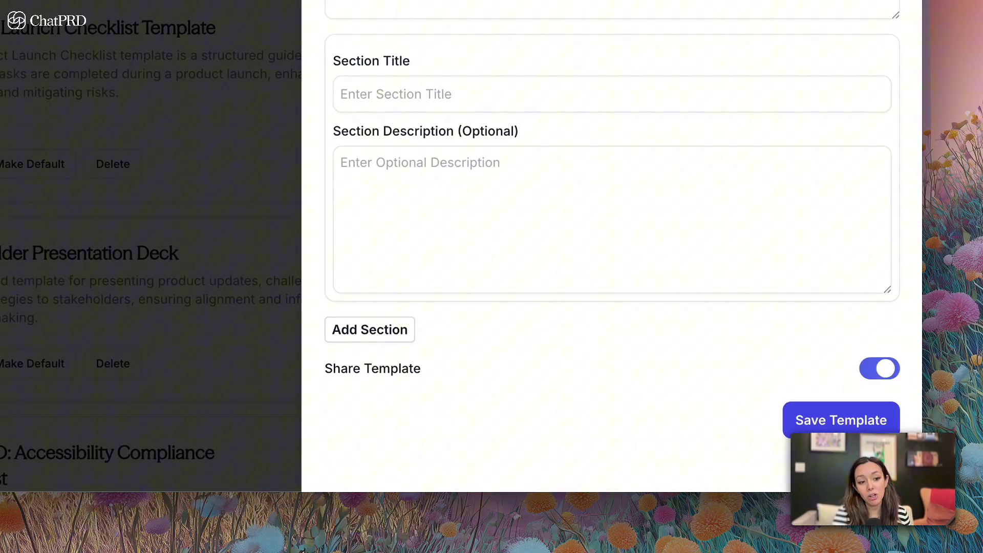
pyautogui.click(879, 368)
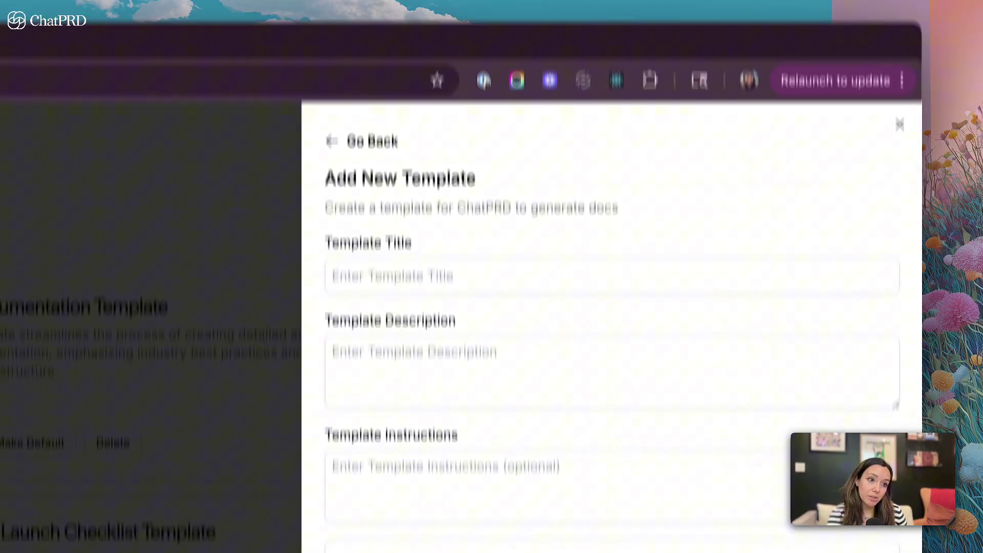
pyautogui.press('Escape')
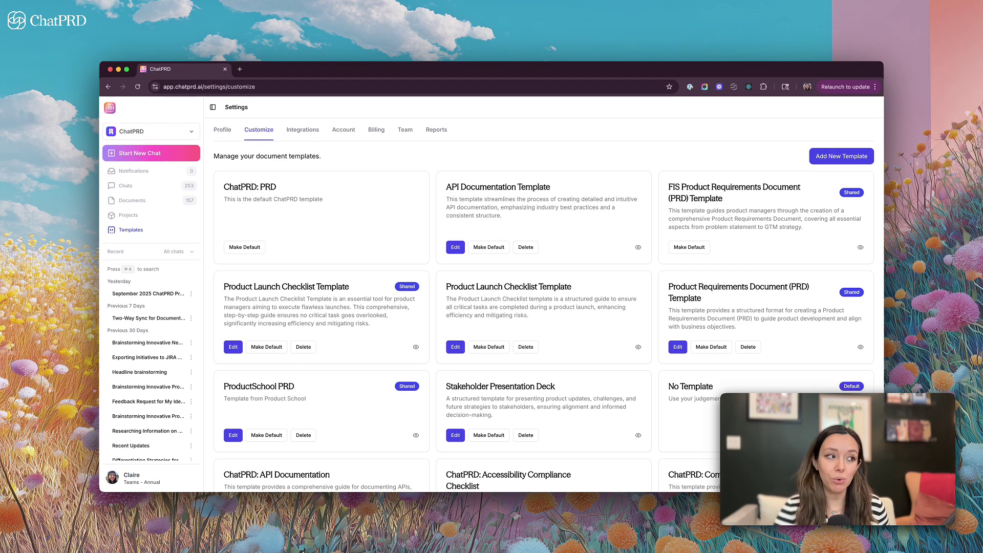
# Step: Review the Google Drive, Notion, v0.app, Slack, Linear and MCP integrations, including supported MCP clients
pyautogui.click(303, 129)
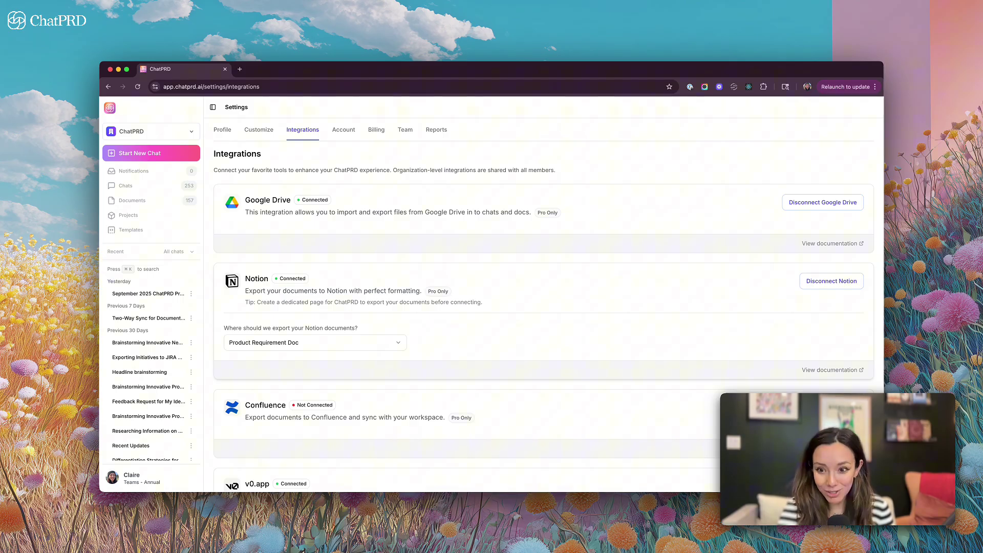
pyautogui.scroll(-5, 542, 292)
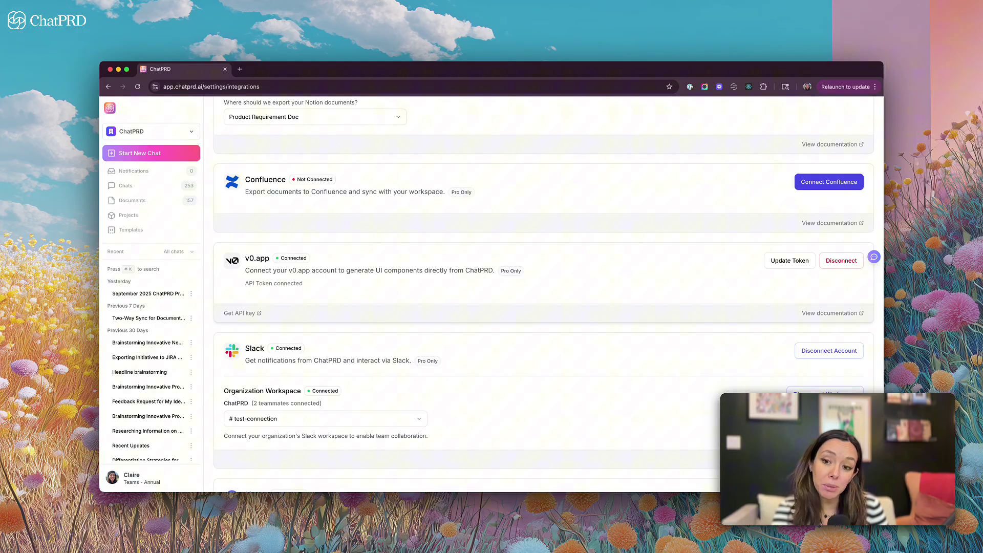
pyautogui.scroll(-4, 542, 292)
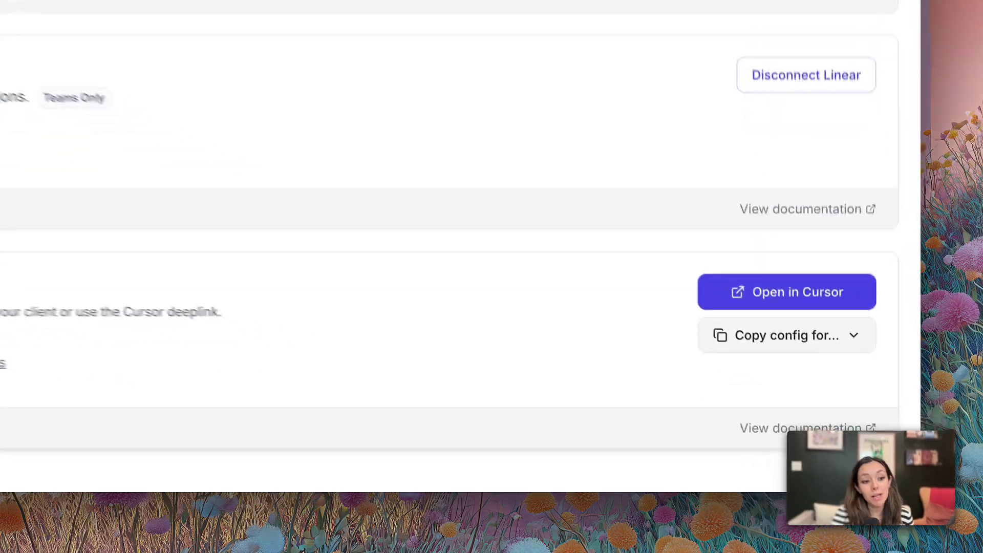
pyautogui.click(823, 420)
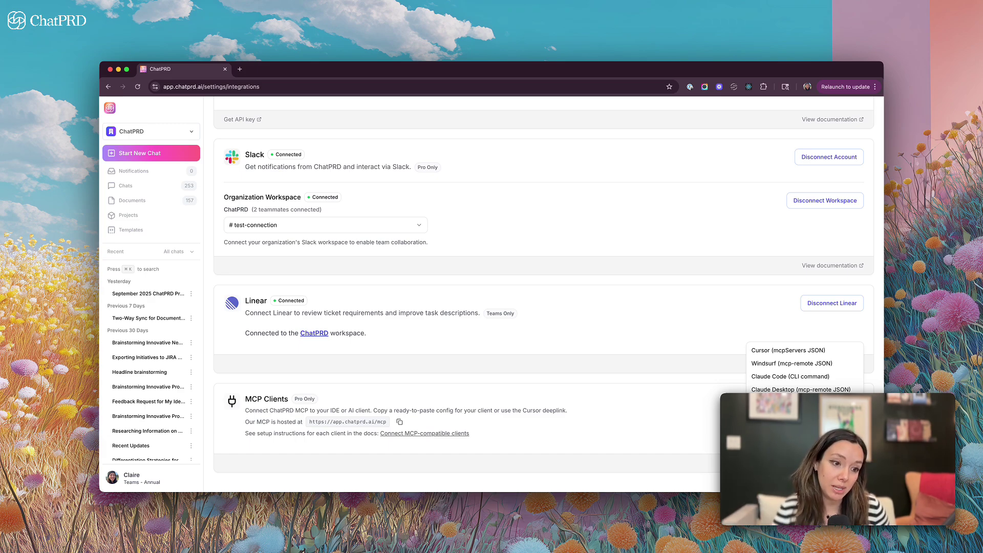
pyautogui.press('Escape')
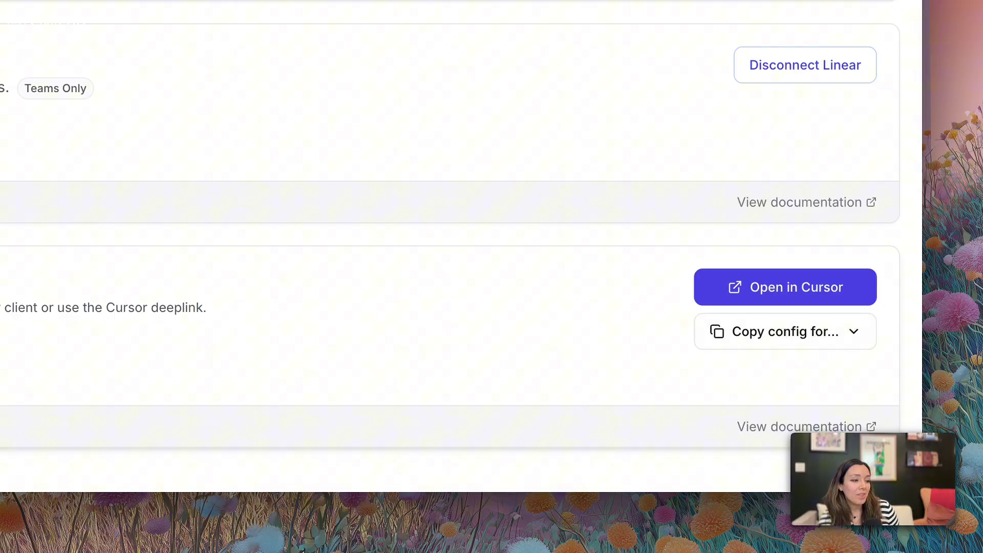
pyautogui.scroll(6, 666, 256)
pyautogui.scroll(3, 461, 246)
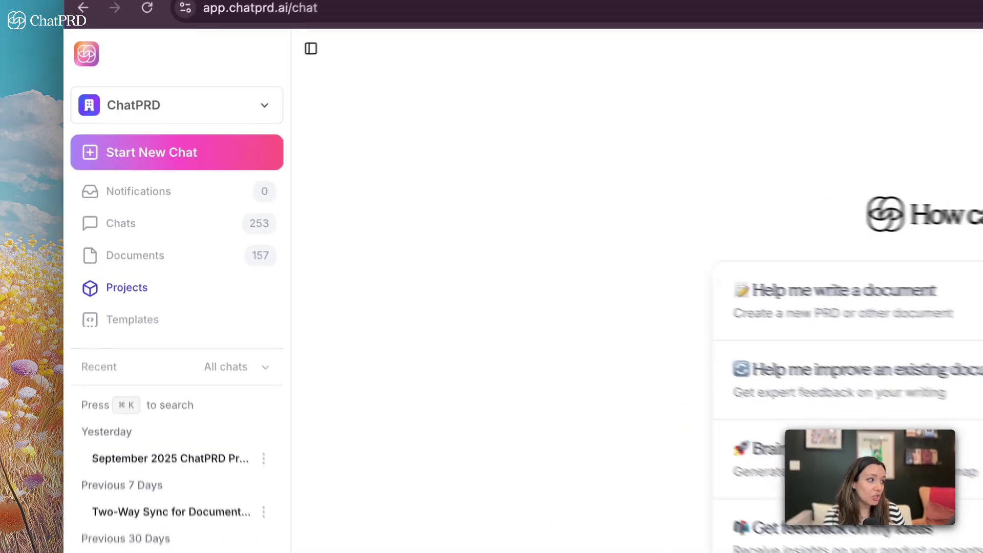
# Step: Go to Projects and open the Pricing and Packaging project
pyautogui.click(128, 215)
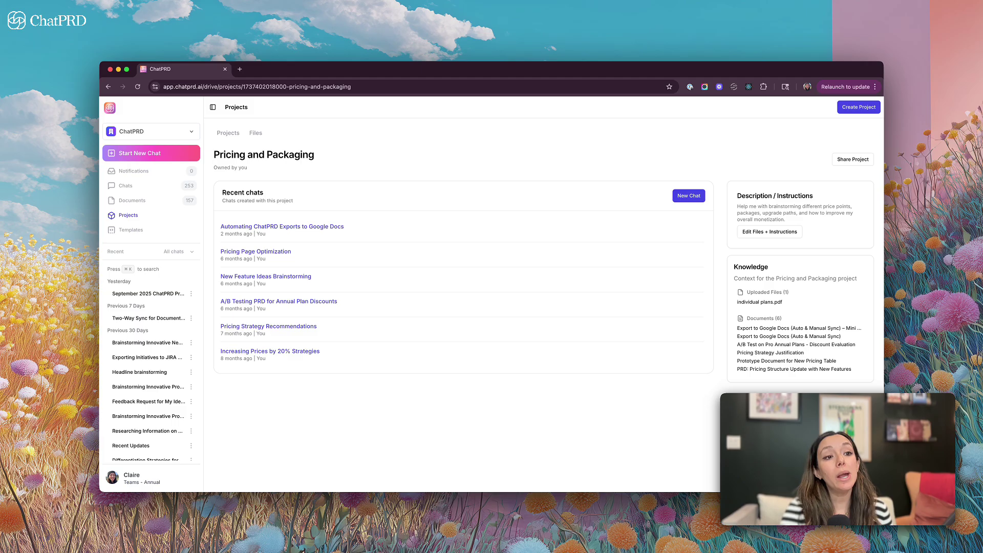
# Step: Cancel the Create Project dialog without making a new project
pyautogui.click(859, 106)
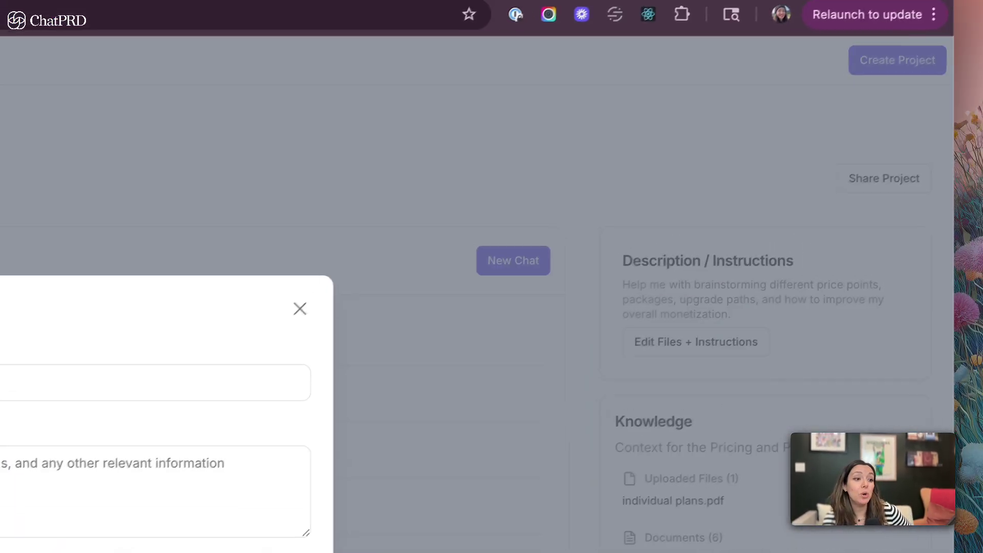
pyautogui.press('Escape')
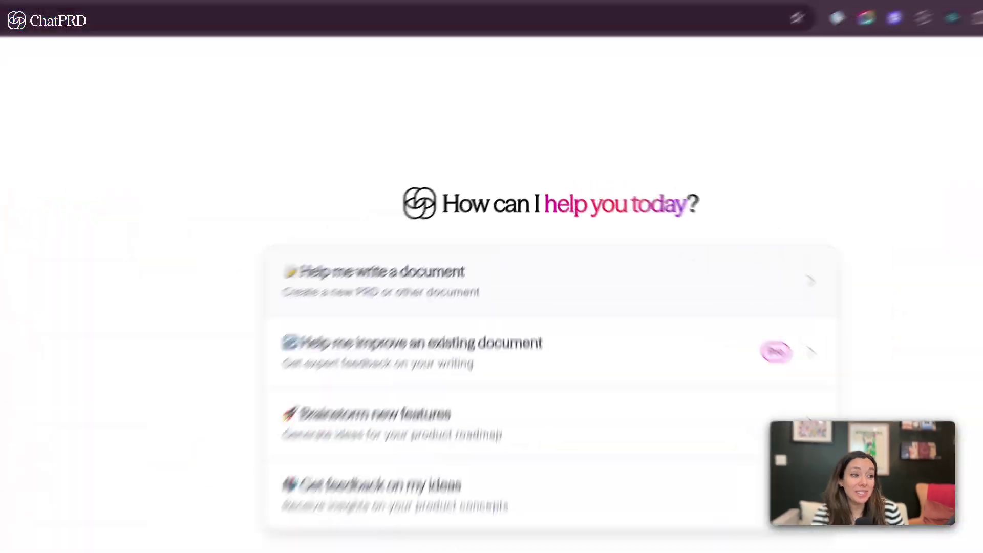
# Step: Start a new document with No Project and the ChatPRD: PRD template selected
pyautogui.click(457, 216)
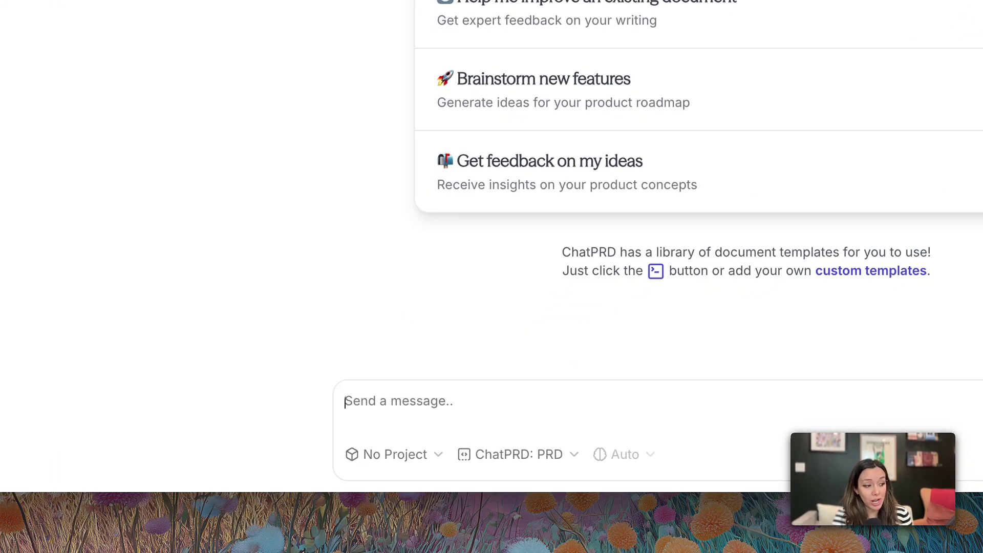
pyautogui.click(394, 454)
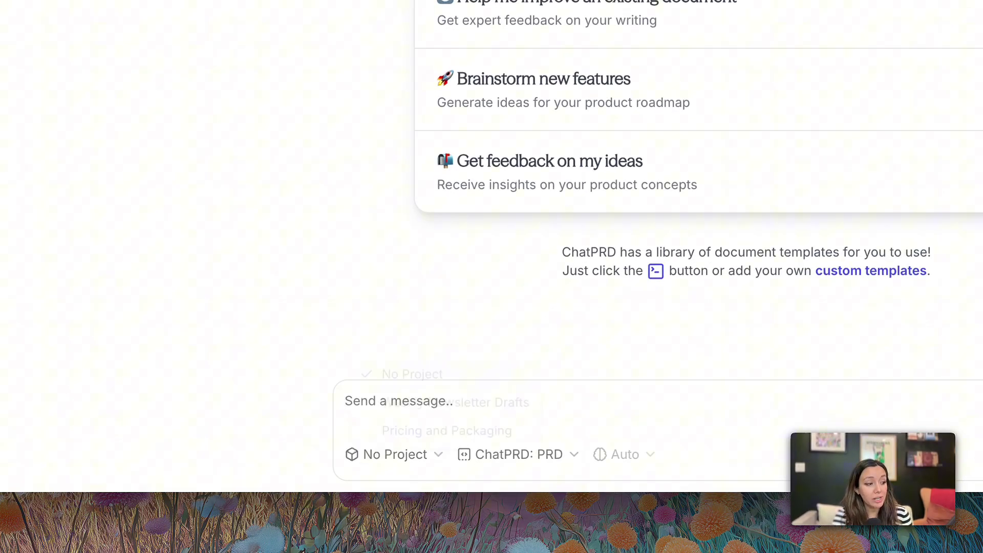
pyautogui.click(518, 454)
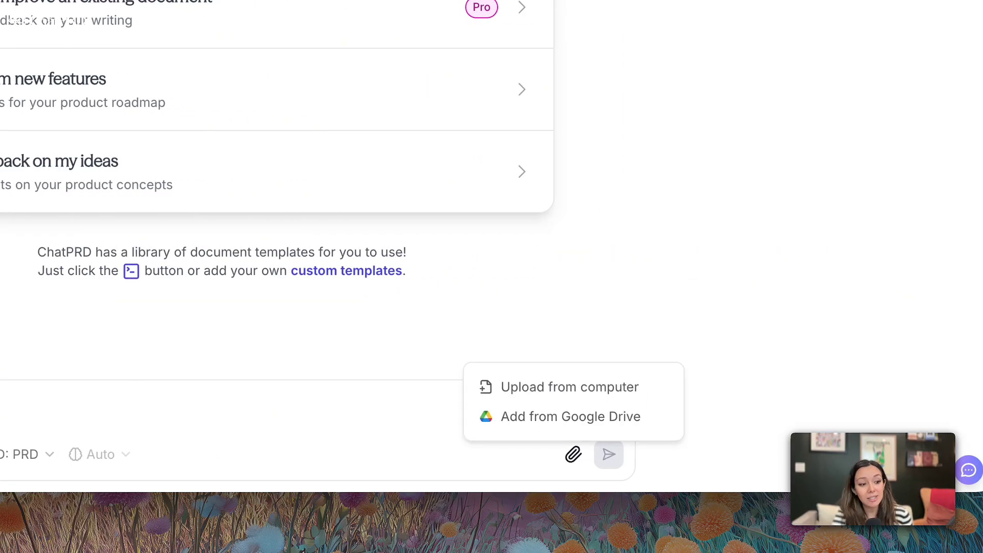
pyautogui.press('Escape')
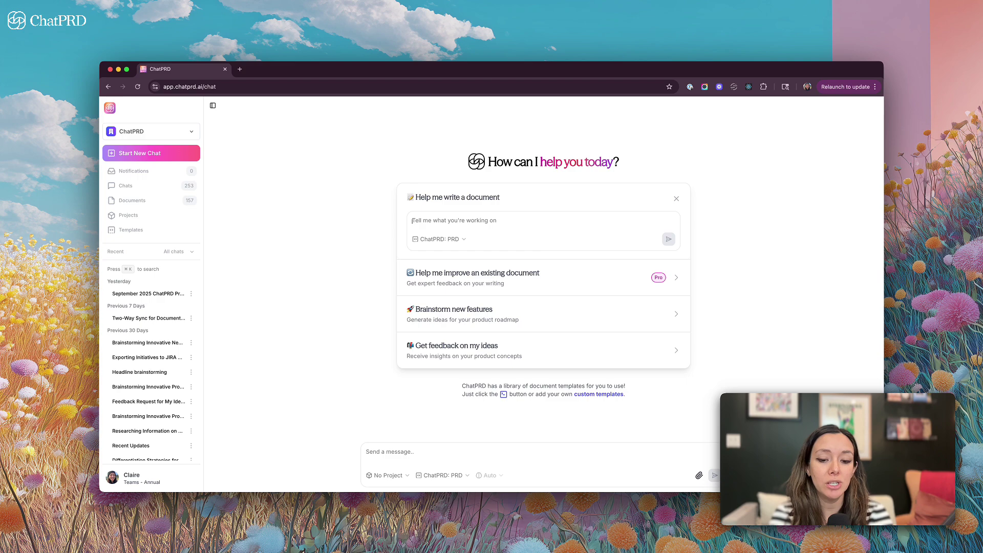
# Step: Request 'Onboarding flow for new ChatPRD users' and let the 2324-word PRD generate
pyautogui.write('On')
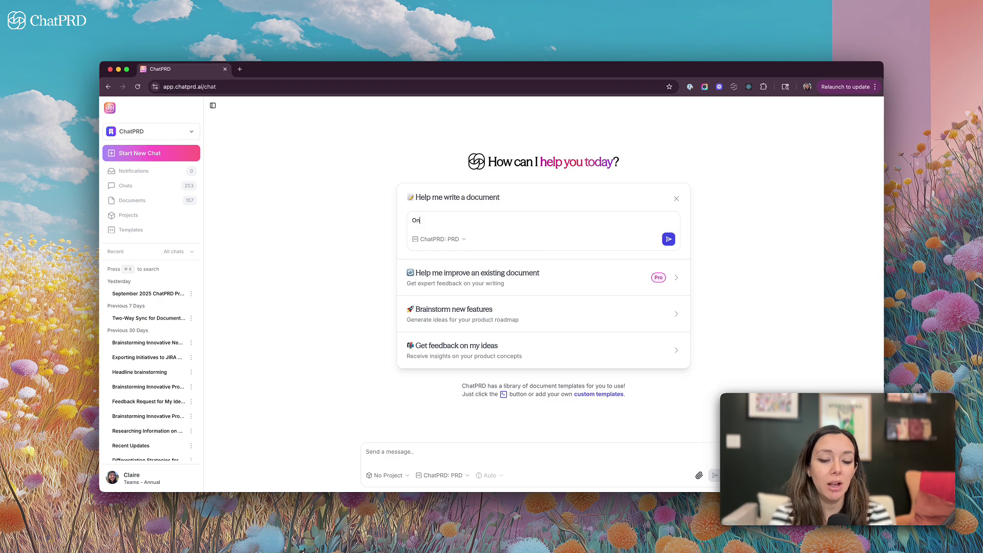
pyautogui.write('boarding flow for new ChatPRD users')
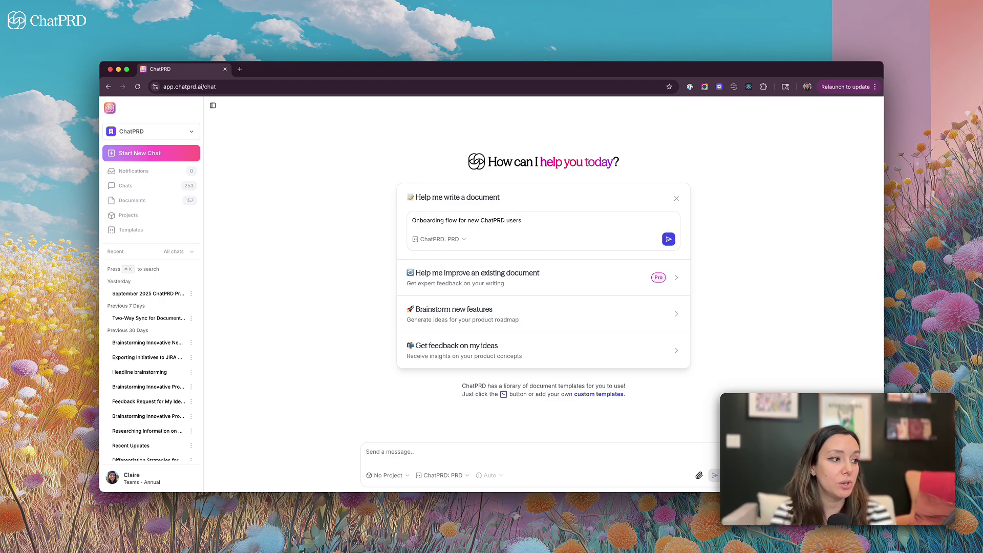
pyautogui.press('Return')
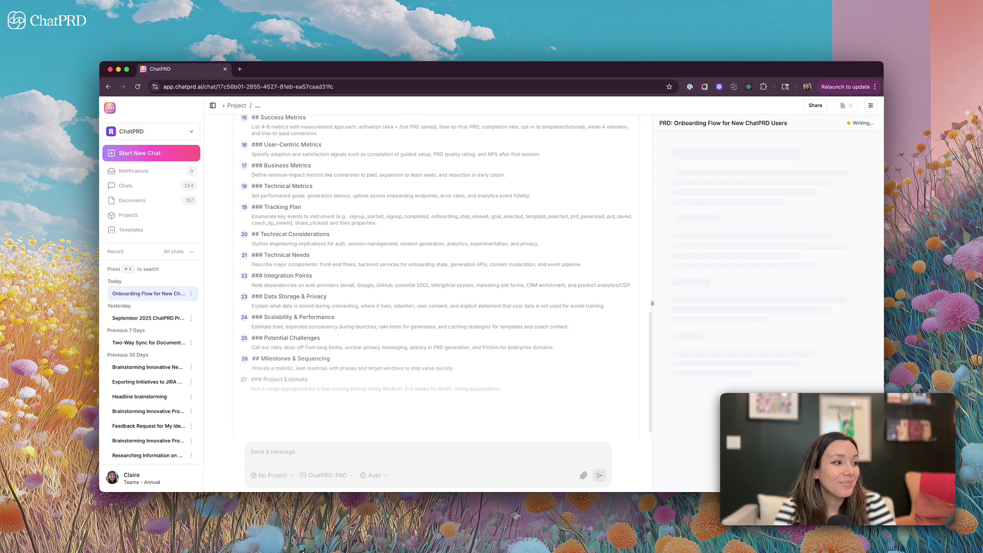
pyautogui.scroll(10, 441, 276)
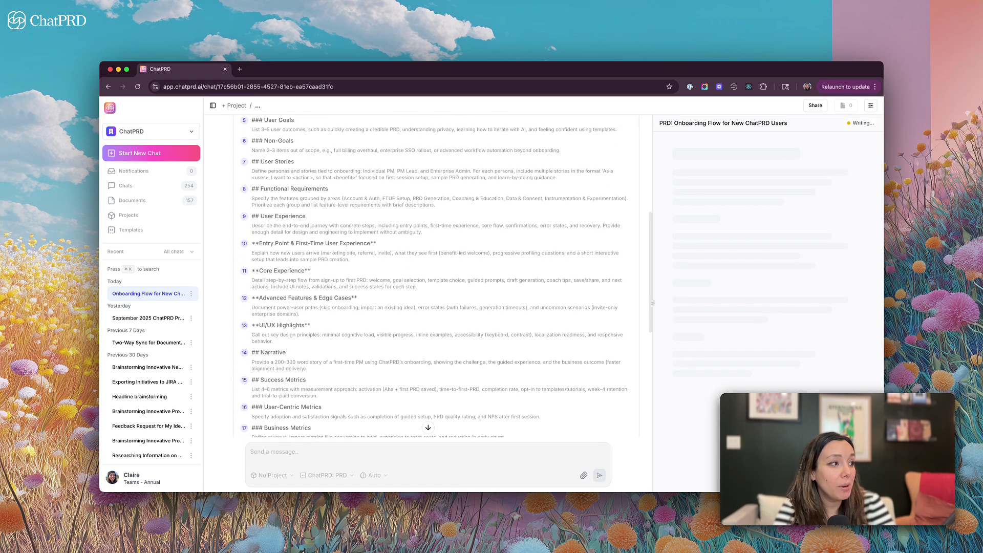
pyautogui.scroll(-10, 429, 275)
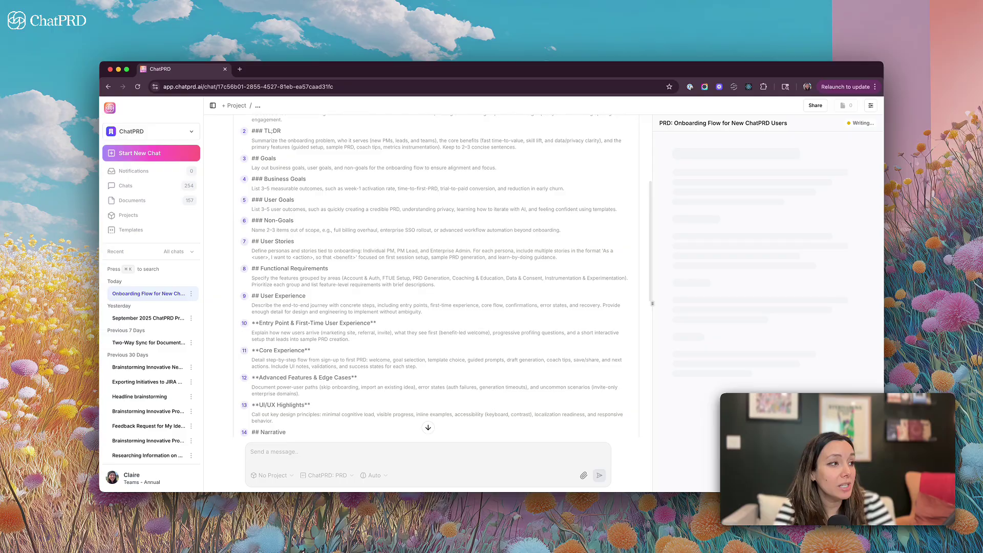
pyautogui.scroll(-3, 429, 275)
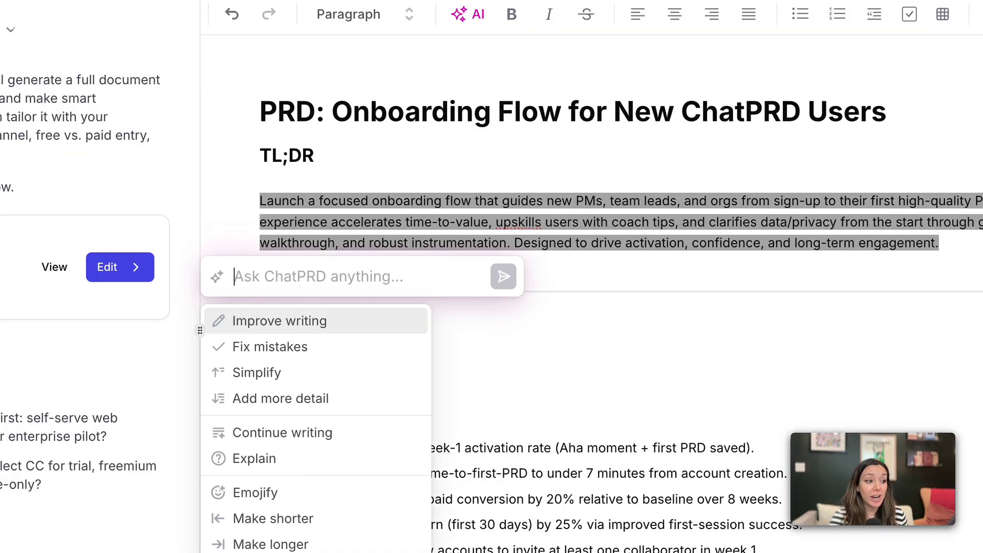
# Step: Accept an AI-simplified TL;DR, then read down to the User Experience section
pyautogui.click(242, 377)
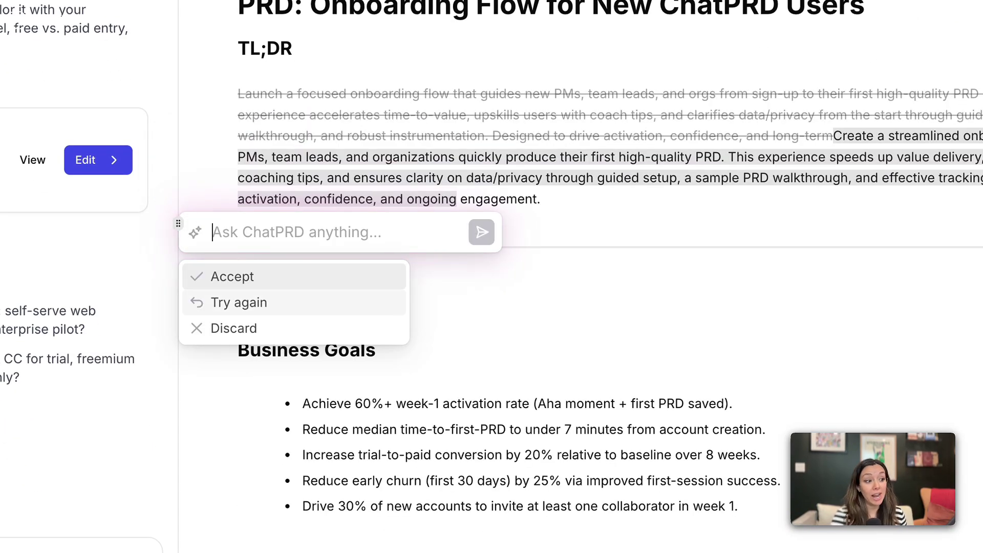
pyautogui.press('Return')
pyautogui.scroll(-20, 610, 277)
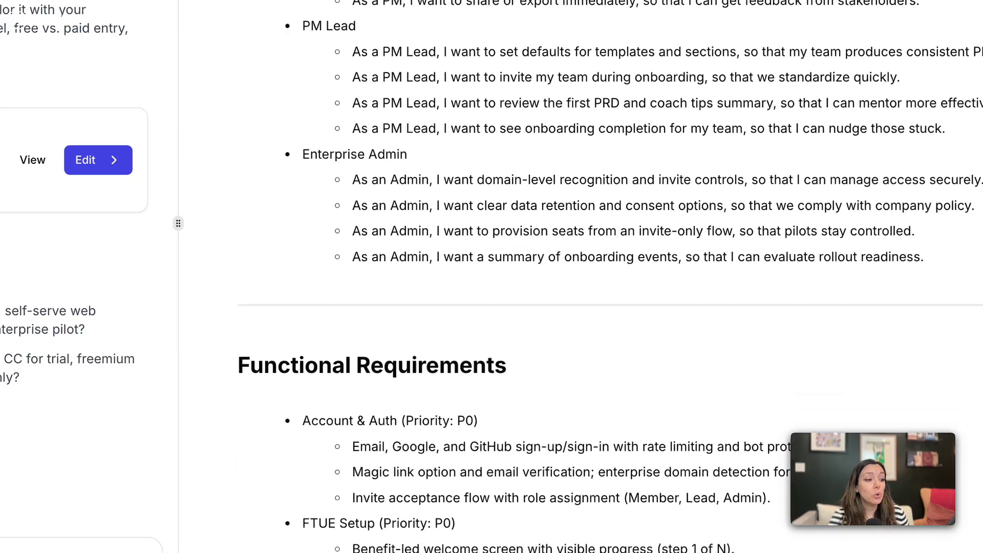
pyautogui.scroll(-15, 610, 277)
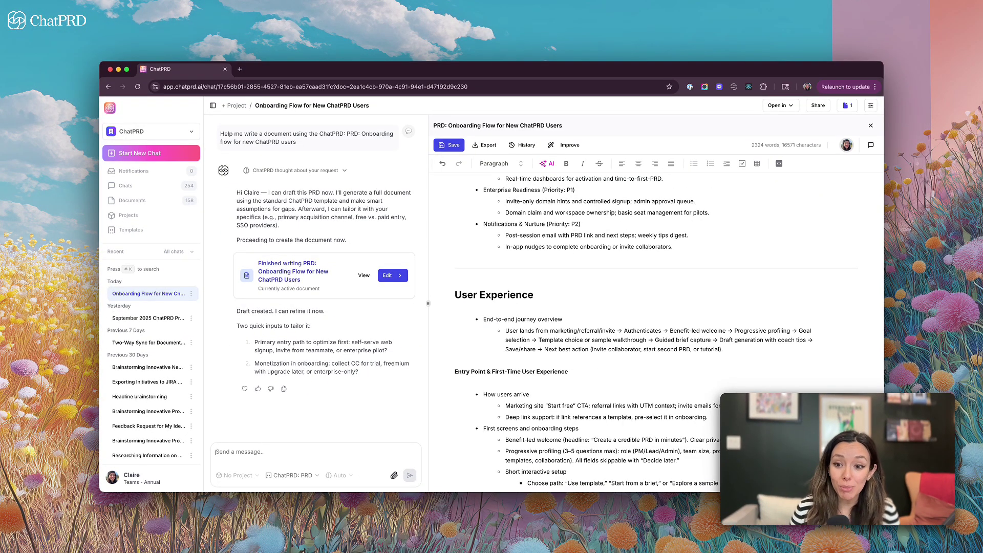
# Step: Close the PRD panel and set the chat template to ChatPRD: Go-to-Market Plan
pyautogui.click(216, 452)
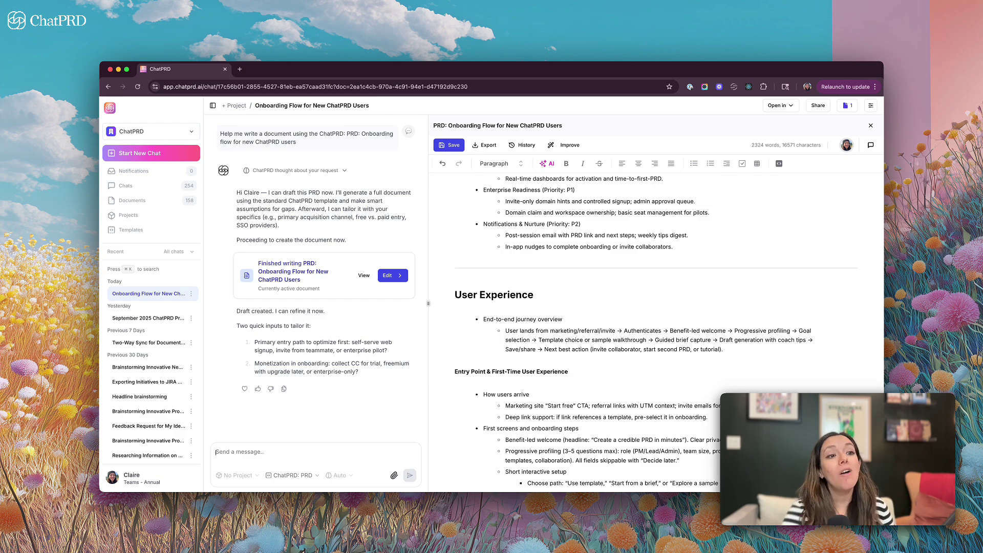
pyautogui.press('Escape')
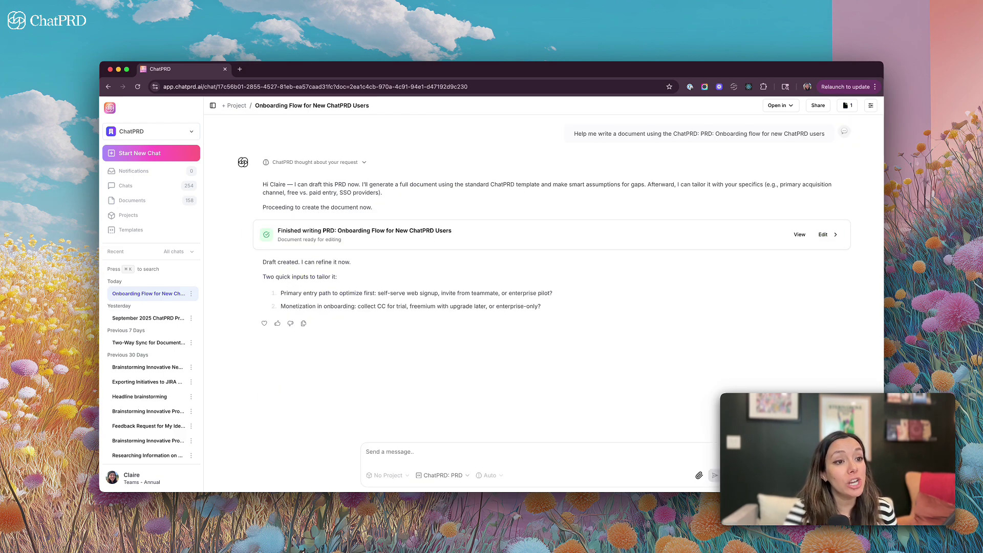
pyautogui.click(443, 476)
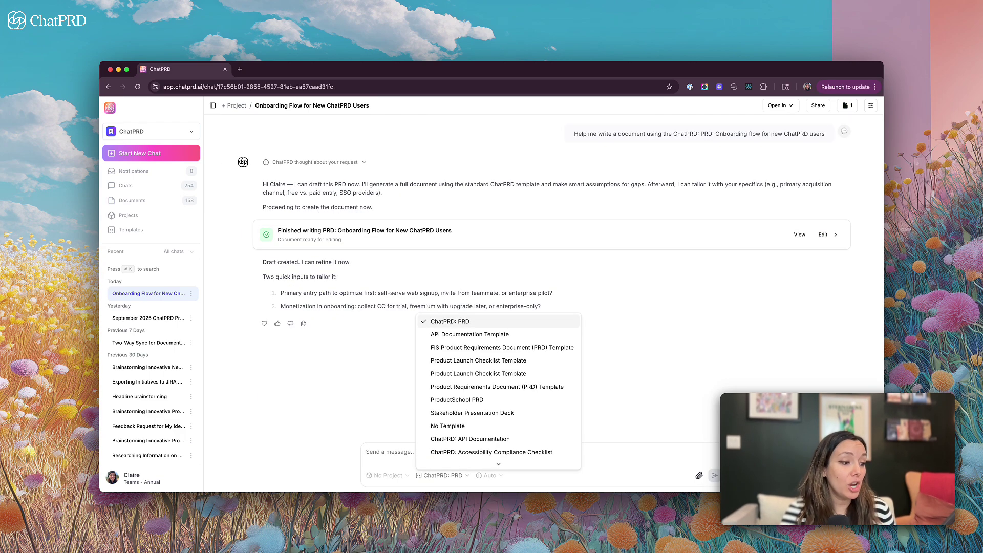
pyautogui.scroll(5, 498, 392)
pyautogui.click(469, 398)
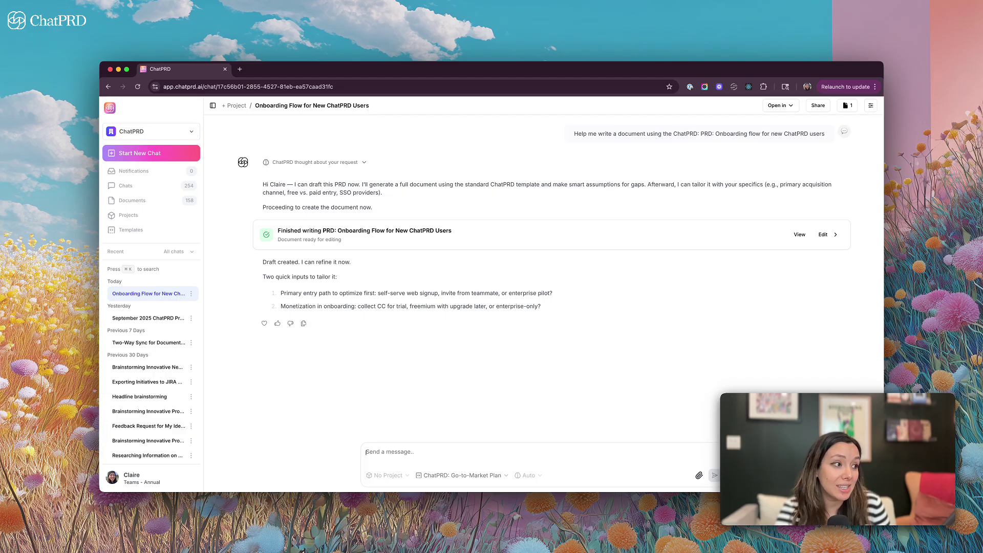
# Step: Open the onboarding PRD in v0.app as an 'Onboarding flow design' chat, then return to ChatPRD
pyautogui.click(853, 105)
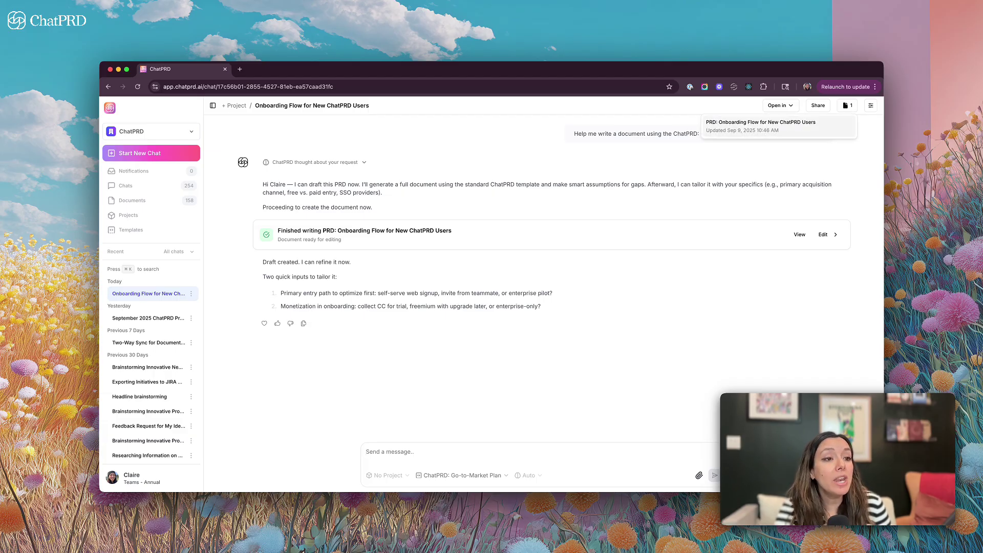
pyautogui.click(761, 126)
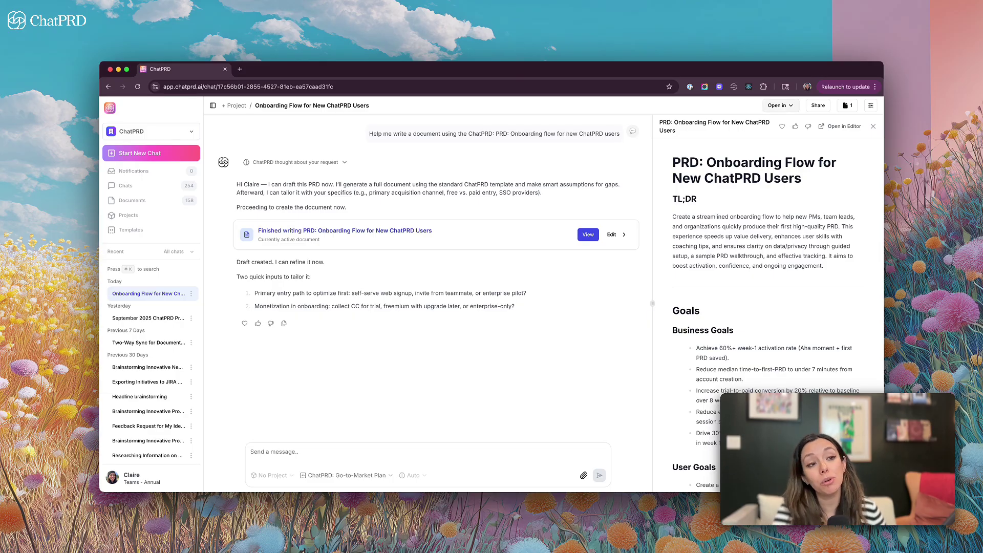
pyautogui.click(780, 105)
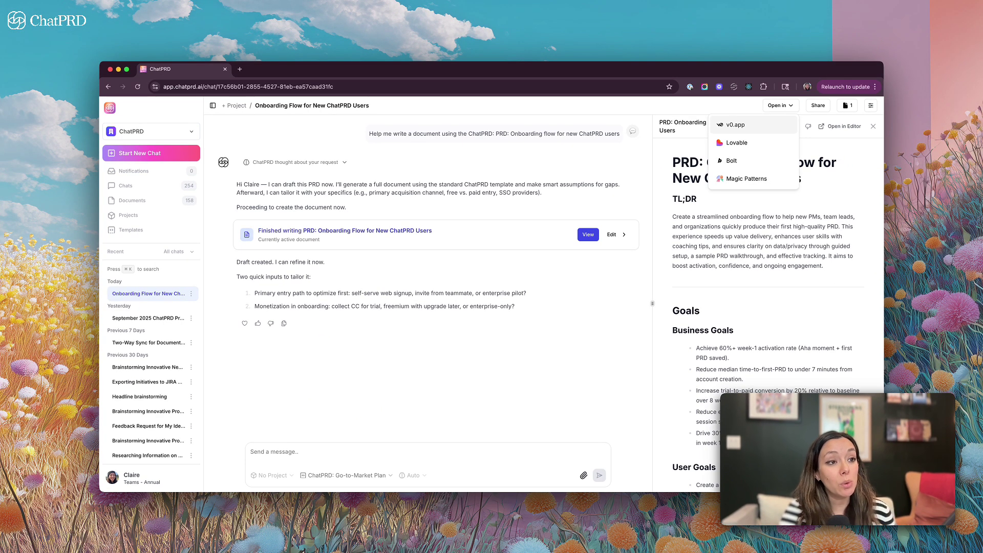
pyautogui.click(736, 125)
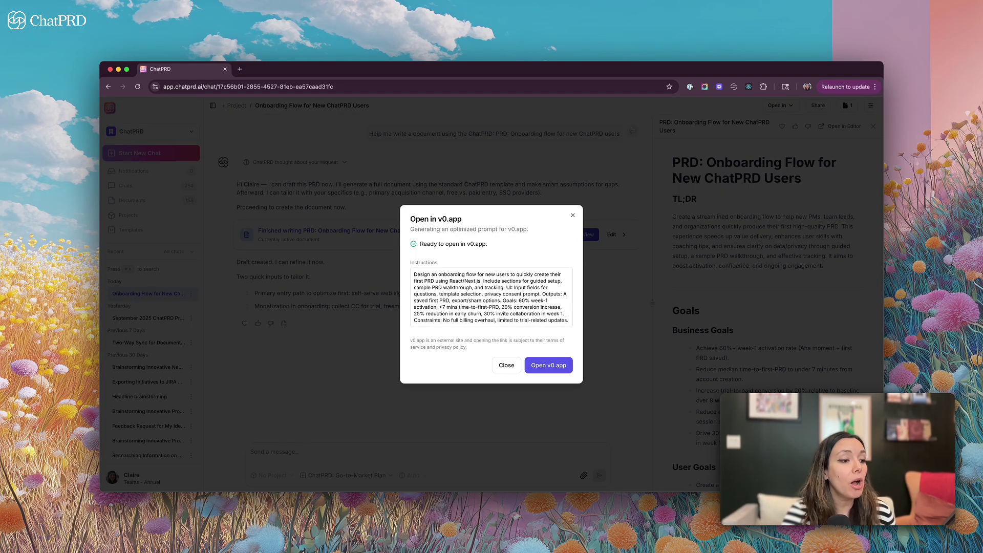
pyautogui.click(548, 365)
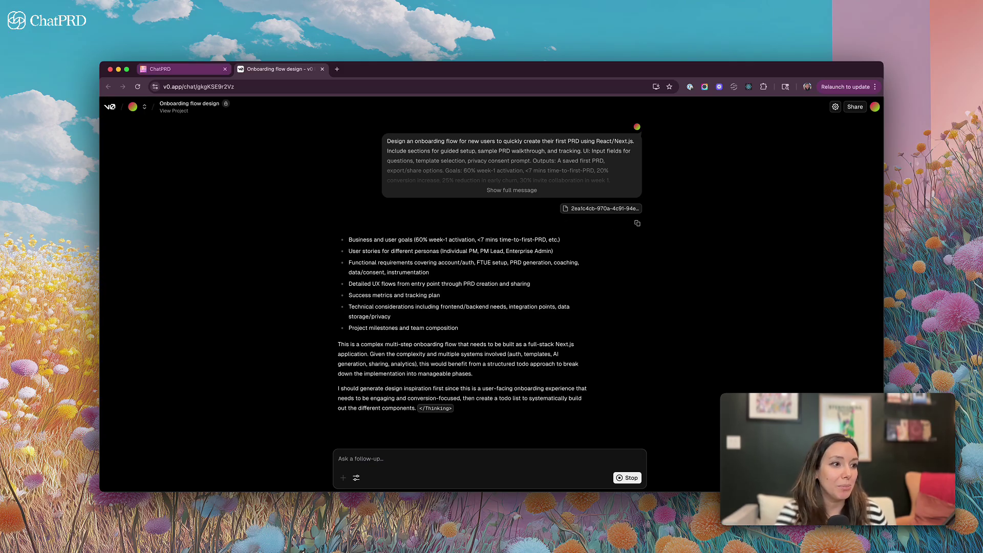
pyautogui.click(179, 69)
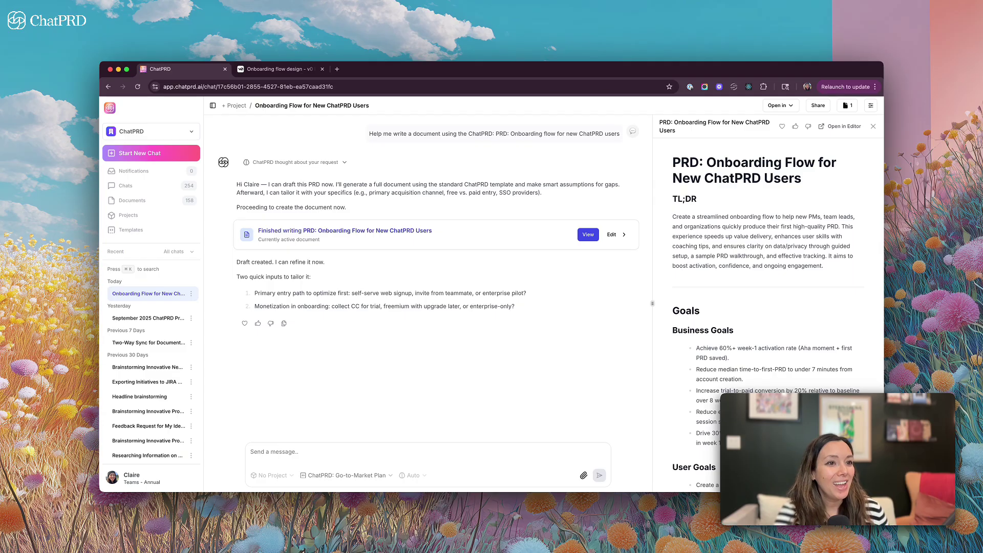
# Step: Favourite the onboarding PRD, then turn Share with ChatPRD on and back off without creating a public link
pyautogui.click(782, 126)
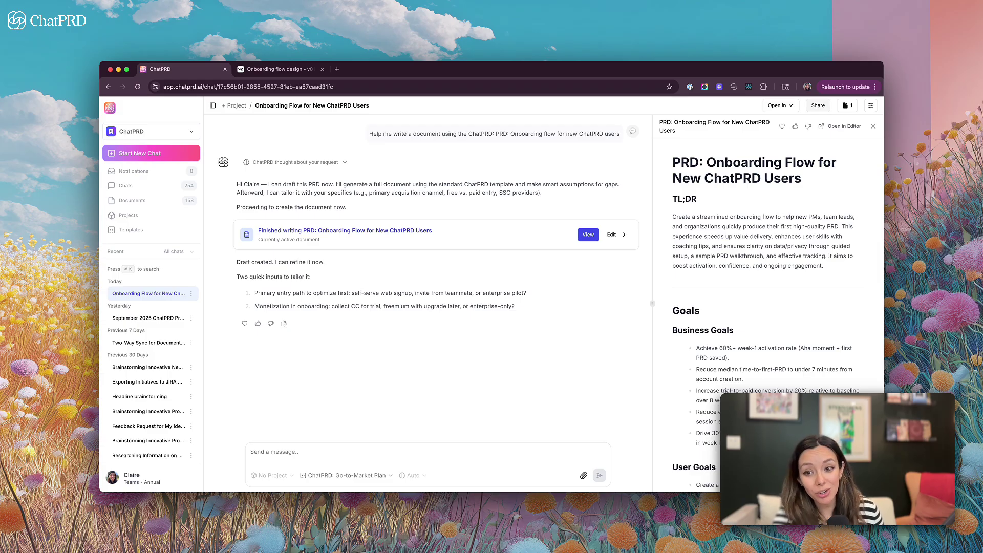
pyautogui.click(818, 105)
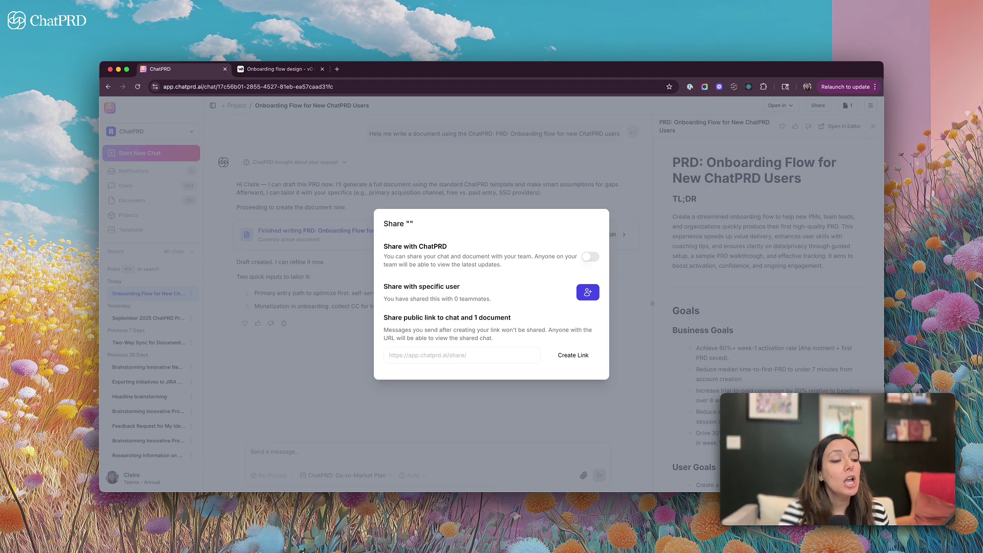
pyautogui.click(590, 257)
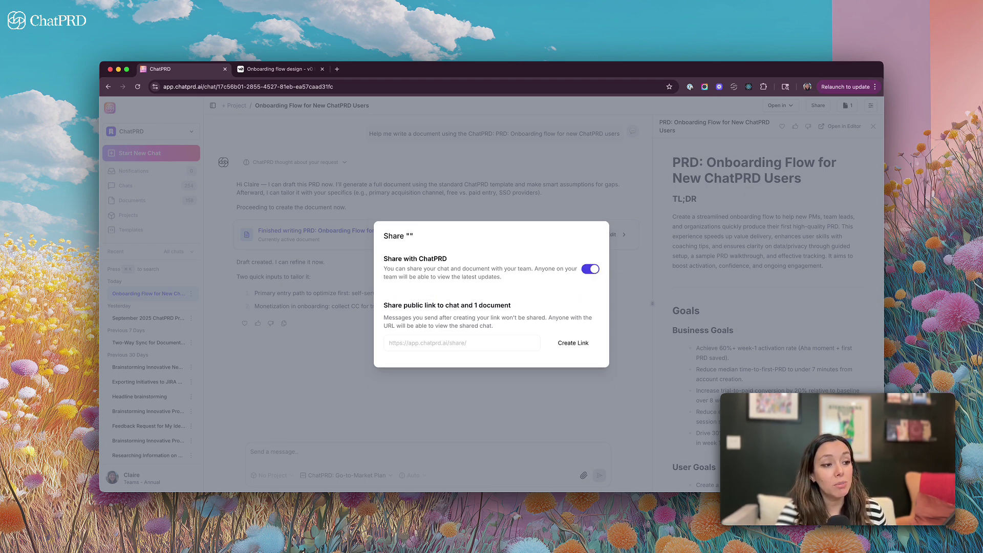
pyautogui.press('space')
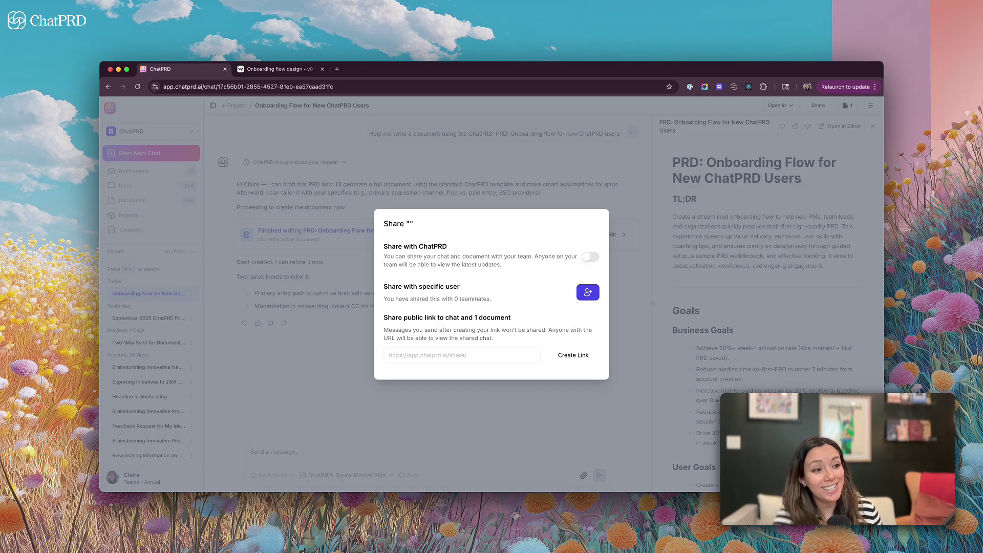
pyautogui.press('Escape')
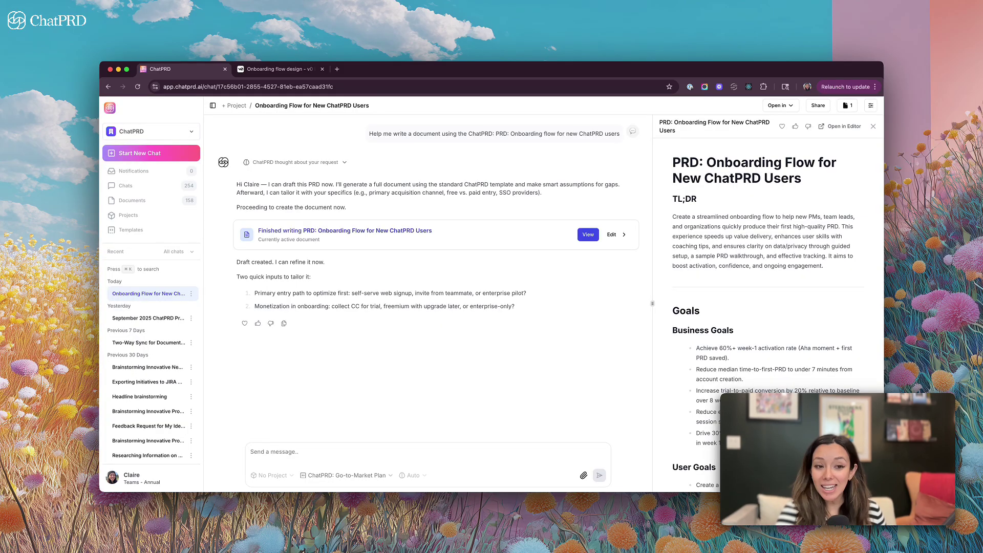
# Step: Open the PRD in the editor, review its Export destinations, then close the document panel
pyautogui.click(844, 126)
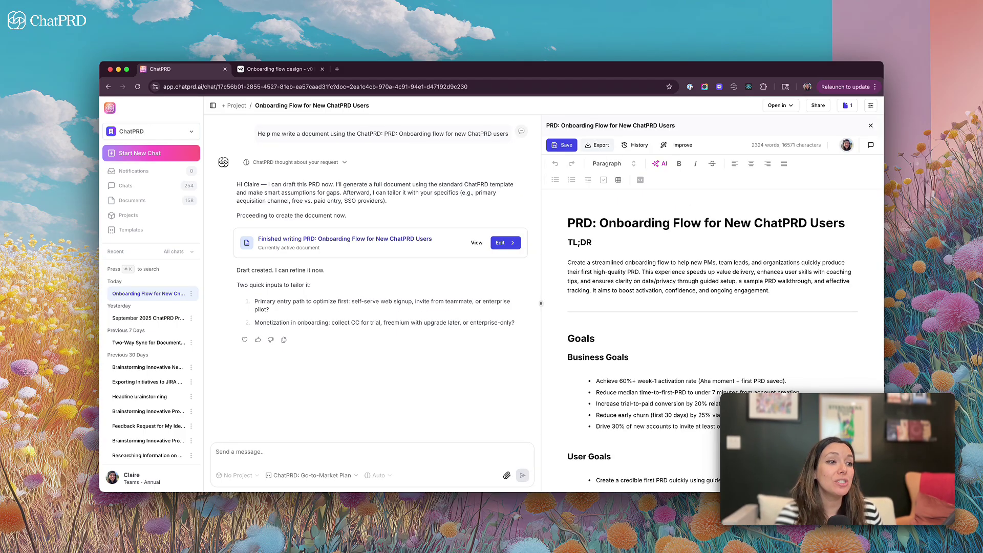
pyautogui.click(597, 145)
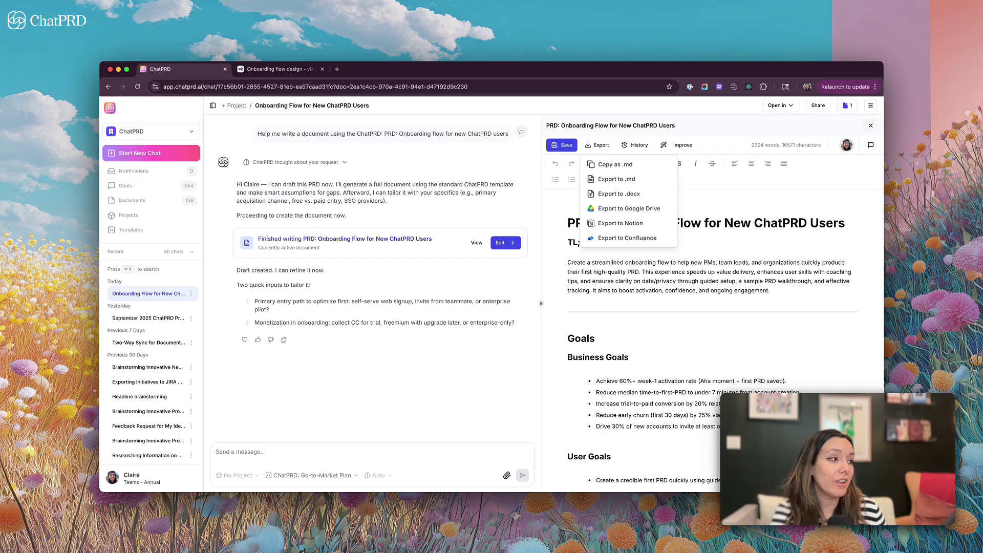
pyautogui.press('Escape')
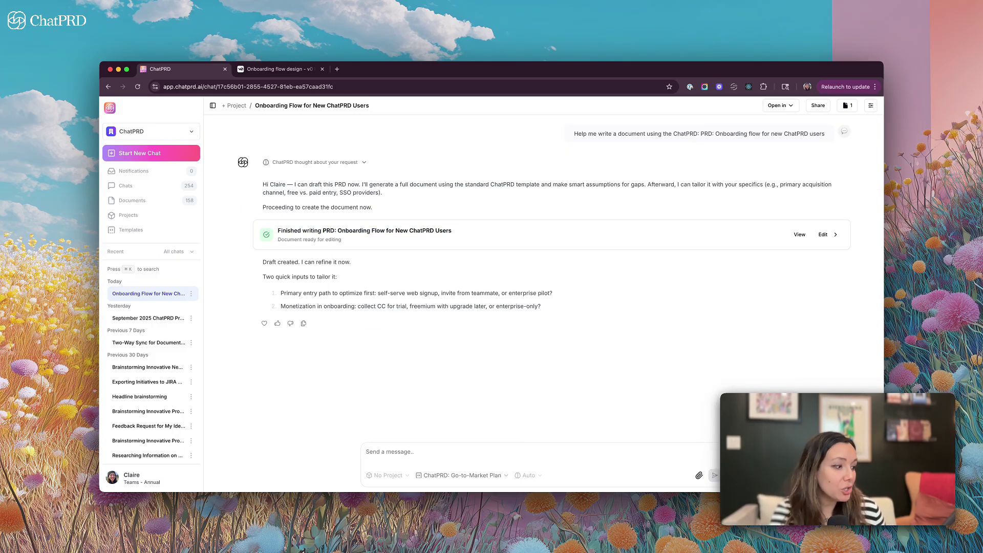
pyautogui.click(131, 477)
# Step: Review the Integrations list: Google Drive, Notion, v0.app, Slack and Linear connected, Confluence not
pyautogui.click(127, 414)
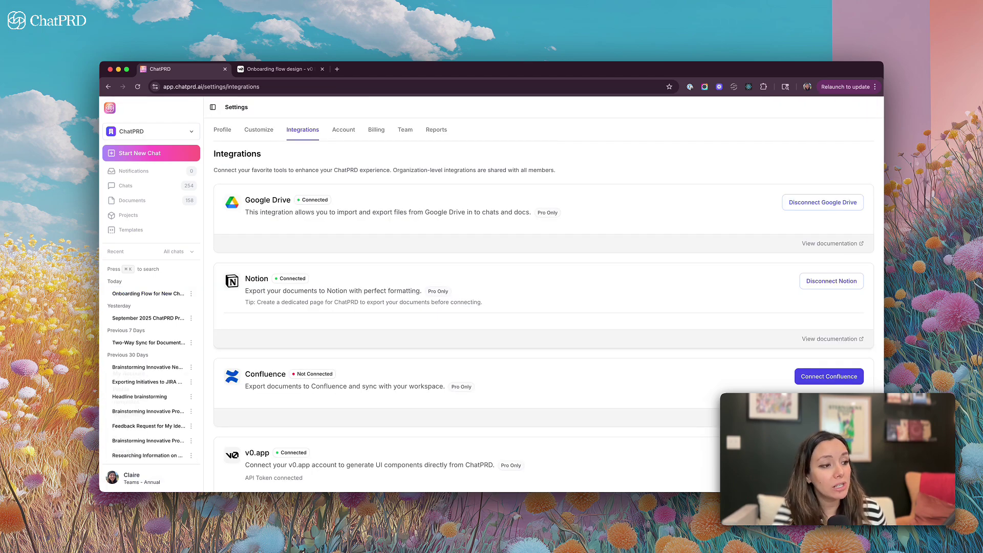
pyautogui.scroll(-10, 543, 292)
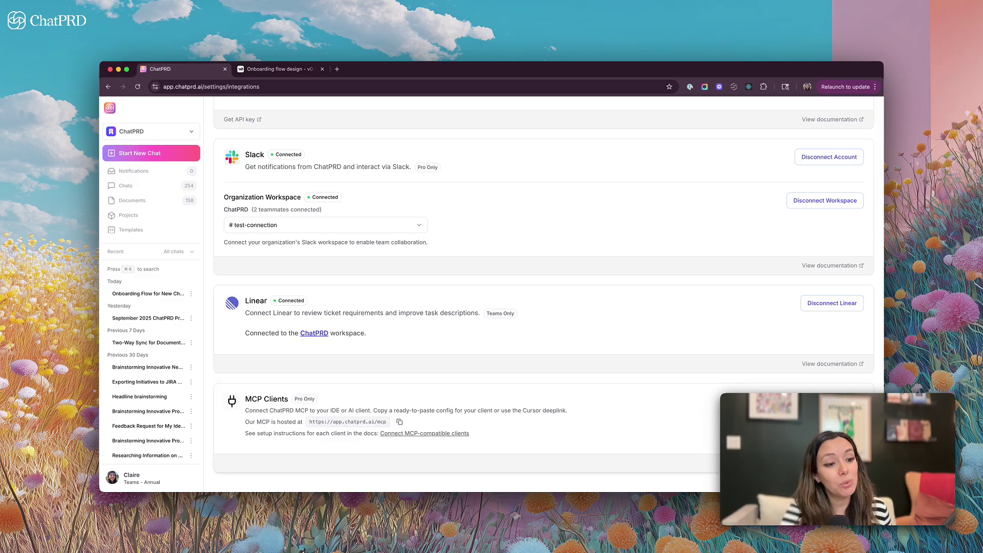
pyautogui.scroll(10, 544, 297)
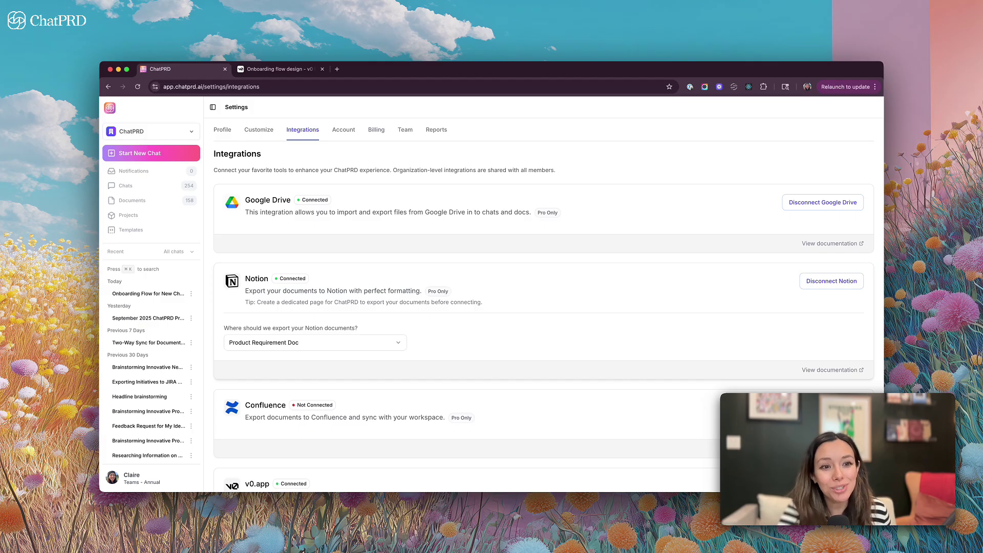
# Step: Start a new blank chat with the Super+Shift+O shortcut
pyautogui.press('super+shift+o')
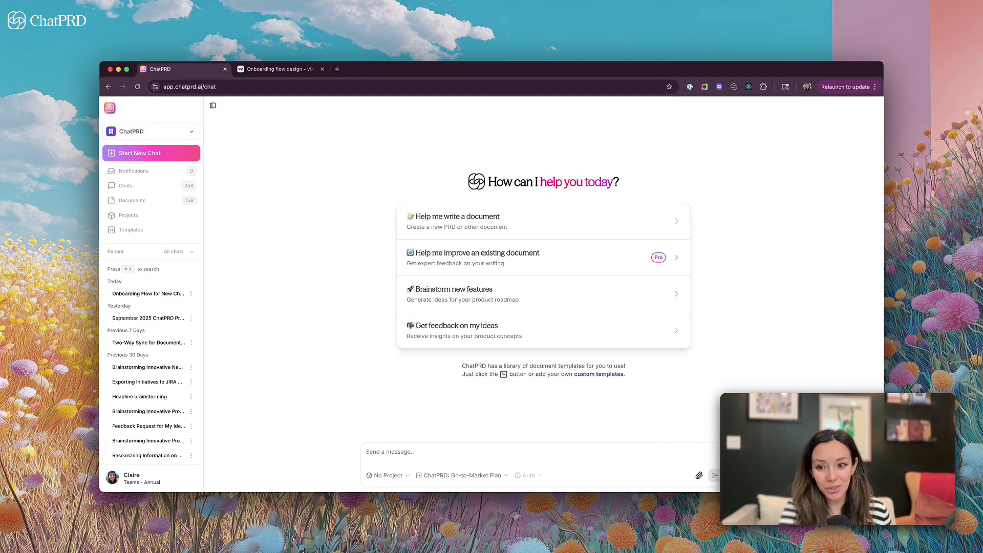